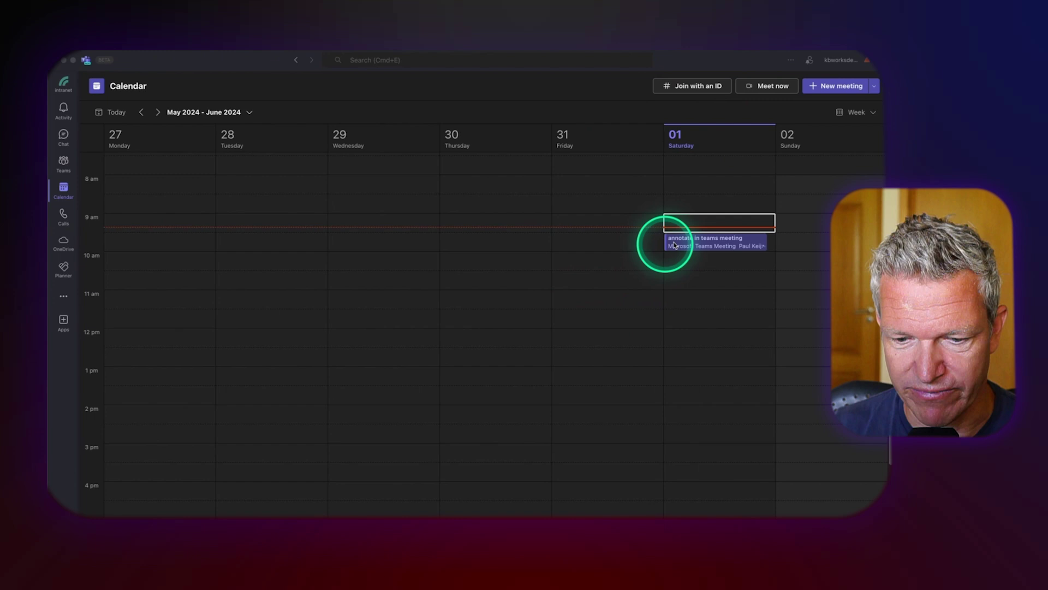
- Join the "annotate in teams meeting" event from Saturday 1 June in the calendar and mute the microphone
double_click(735, 242)
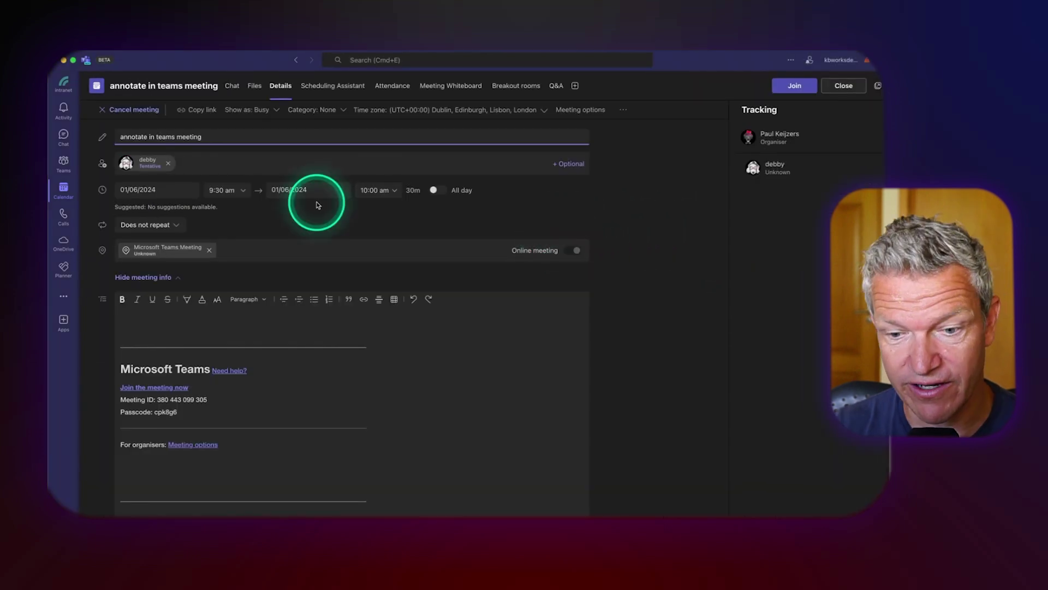
click(800, 89)
click(681, 442)
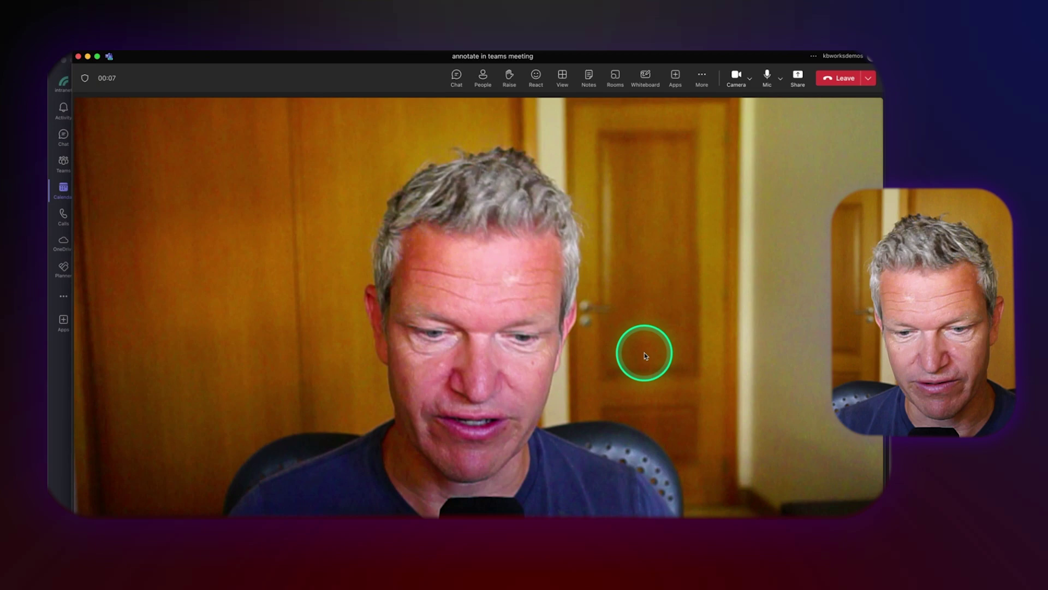
click(766, 74)
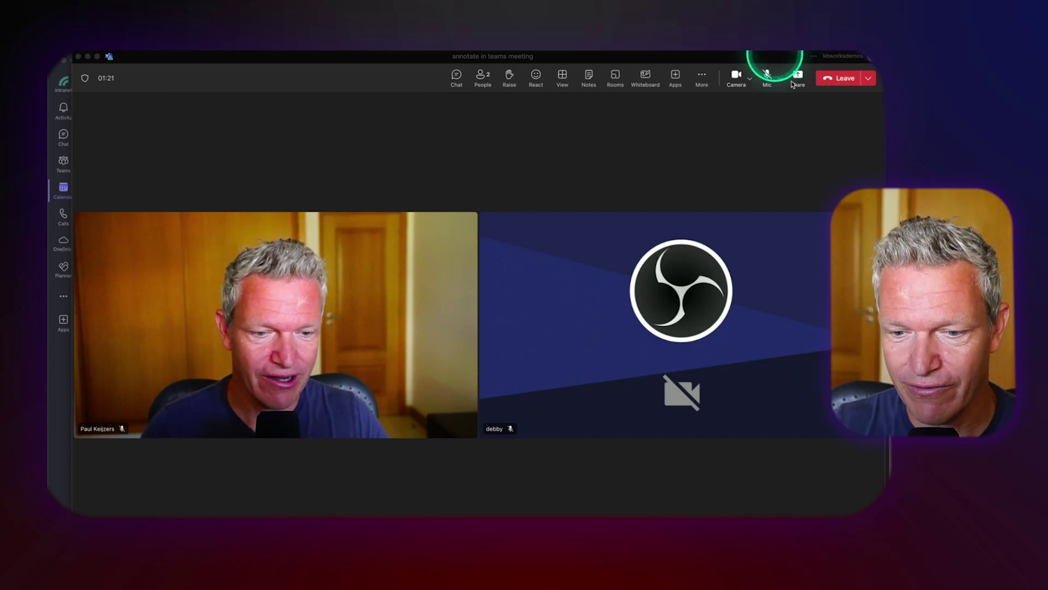
- Share the entire first screen with the meeting participants
click(797, 78)
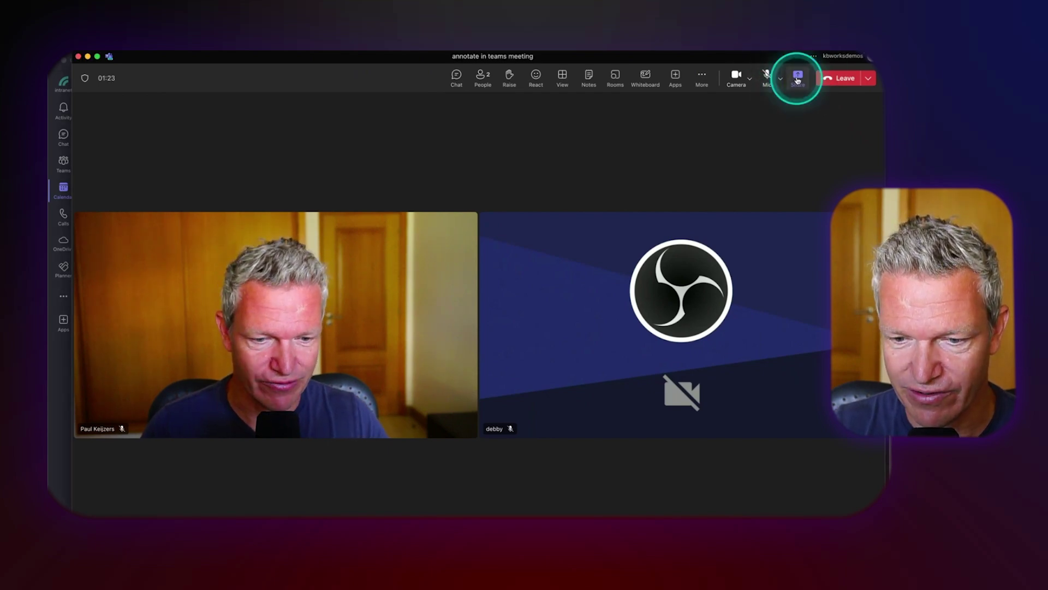
click(798, 77)
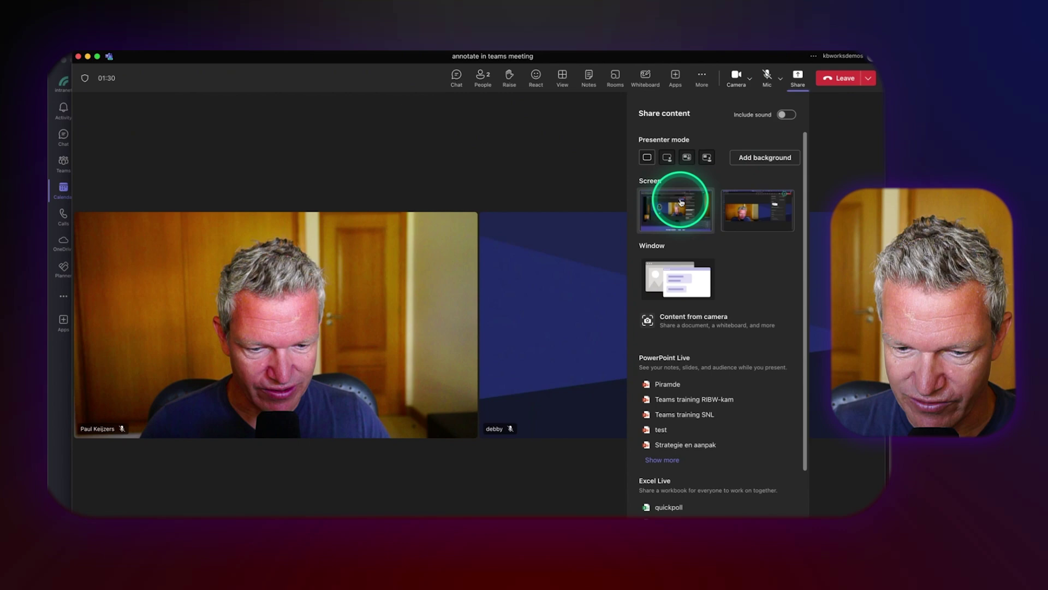
click(702, 202)
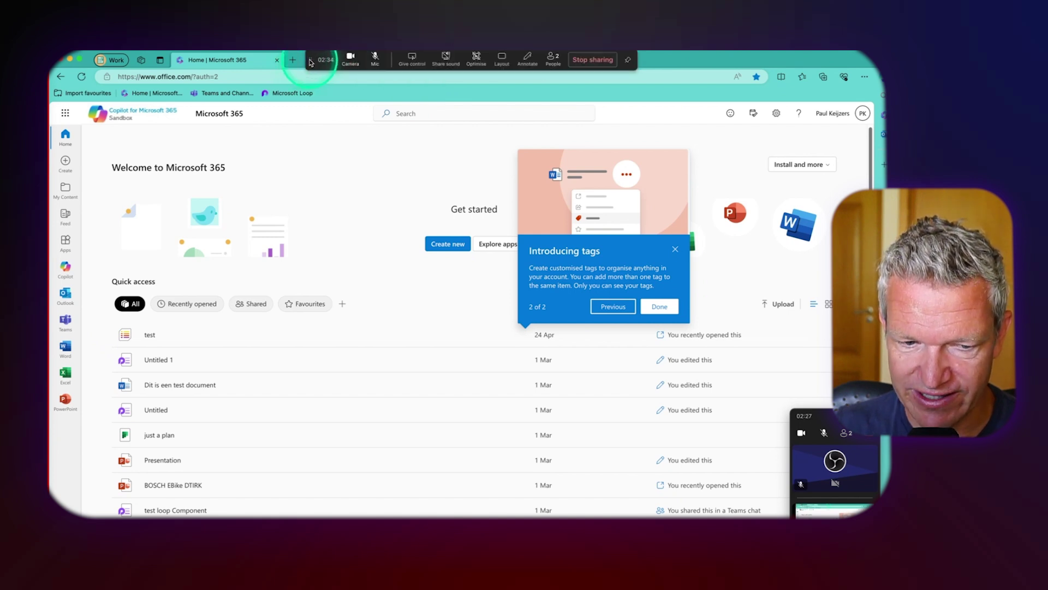
- Move the sharing controls clear of the browser tabs, and start annotating the shared screen, dismissing the Capture annotations tip
drag(311, 62, 341, 52)
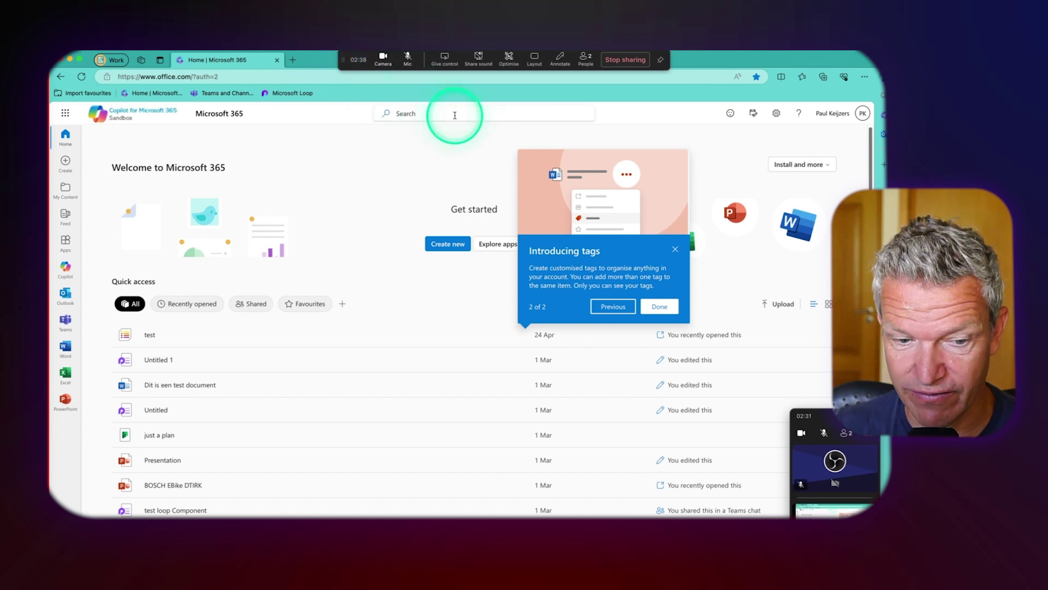
click(559, 68)
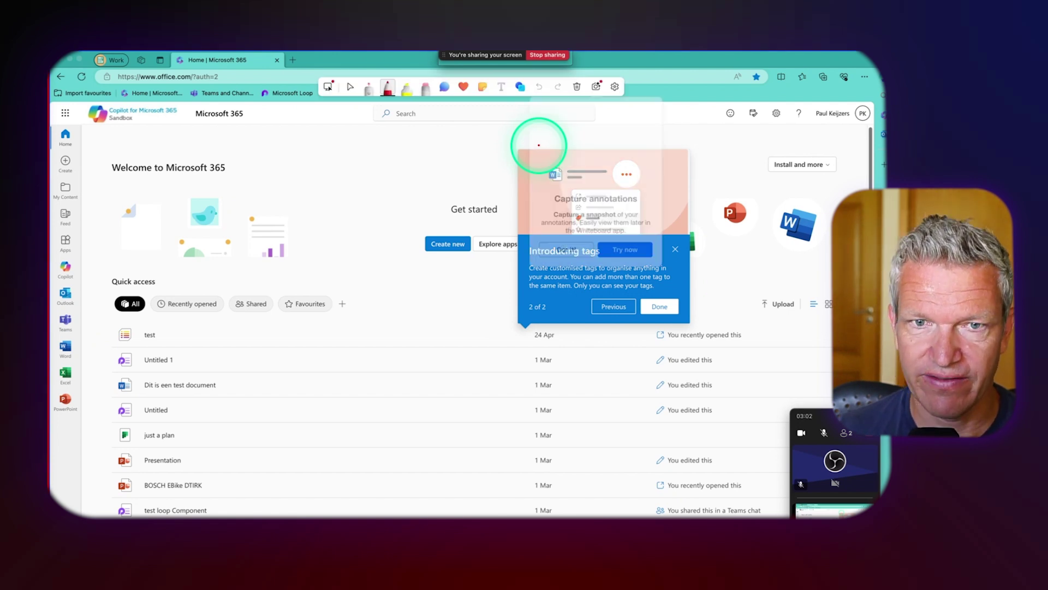
click(565, 252)
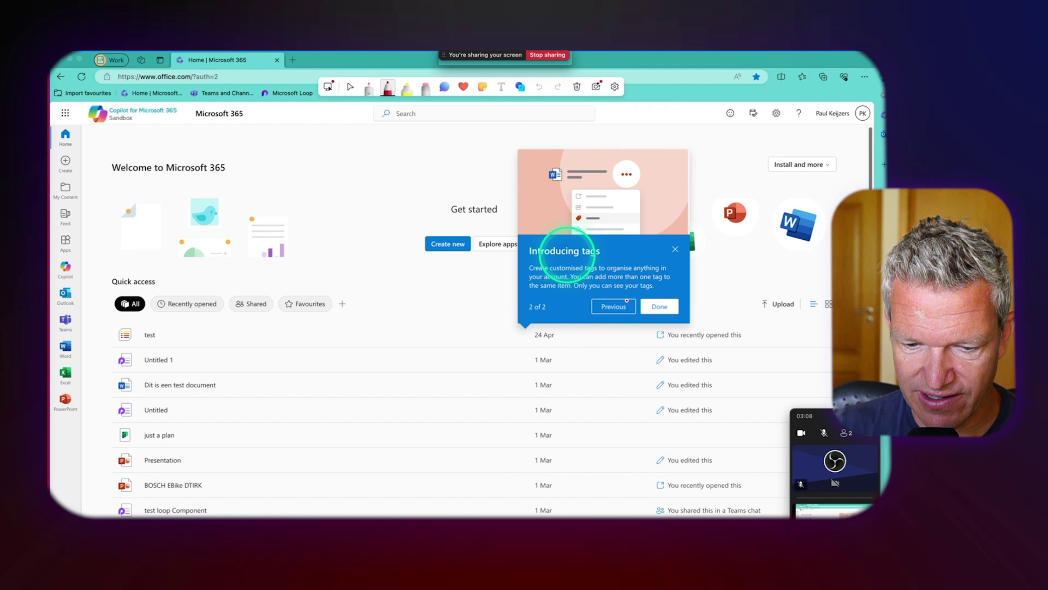
- Draw a large freehand circle in red pen around the Create new area of the Microsoft 365 home page
click(652, 307)
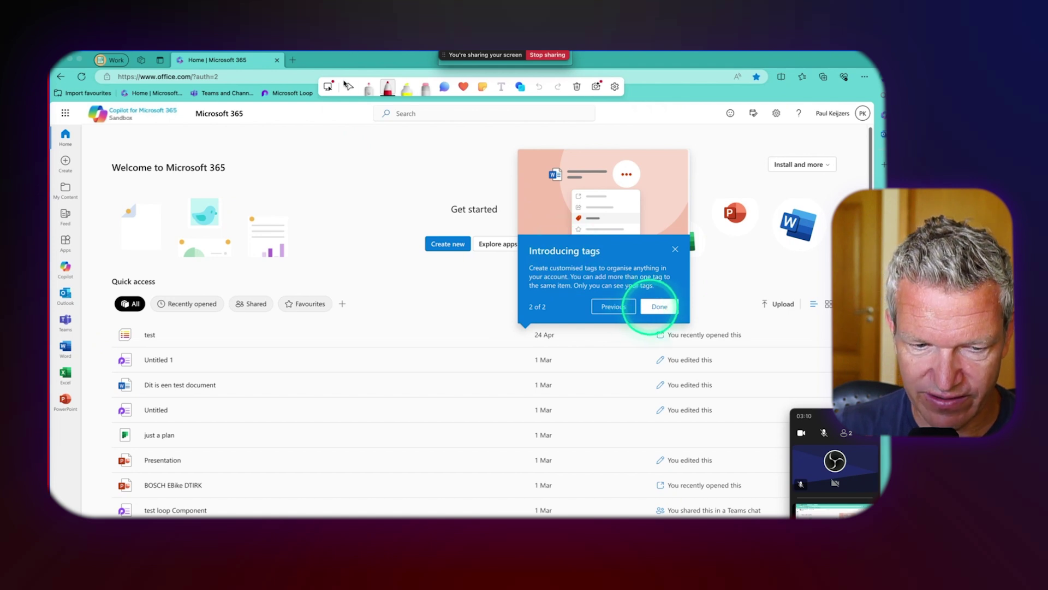
click(328, 86)
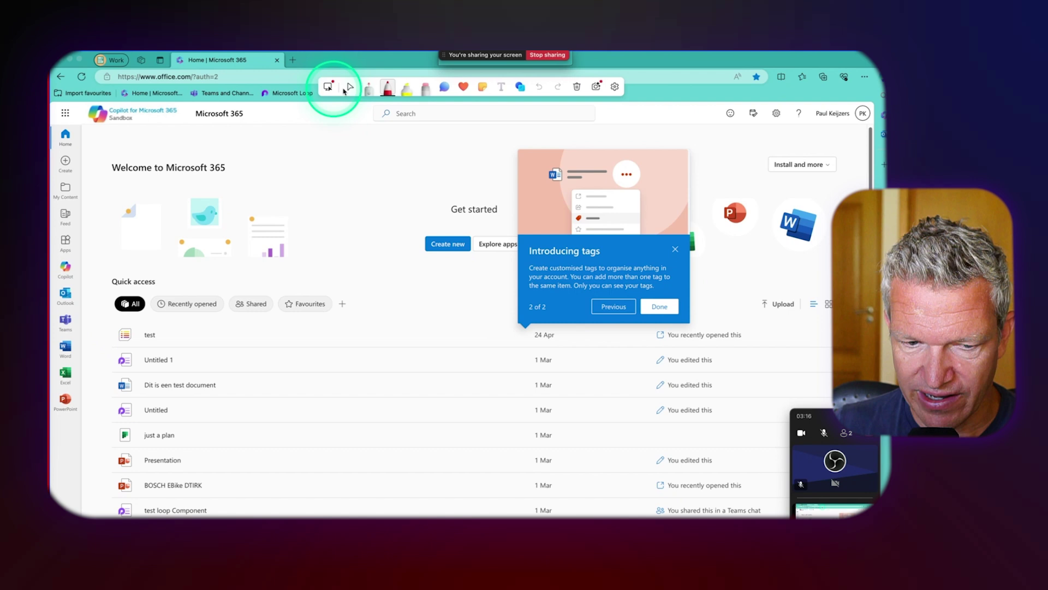
click(384, 94)
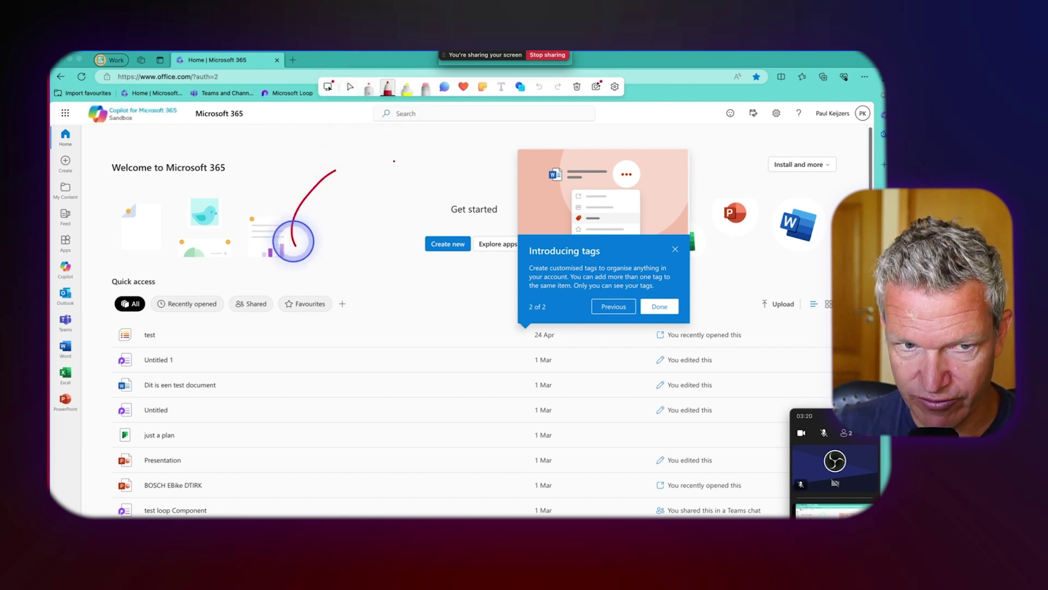
mouse_move(298, 257)
mouse_down()
mouse_move(493, 246)
mouse_move(494, 182)
mouse_move(476, 175)
mouse_up()
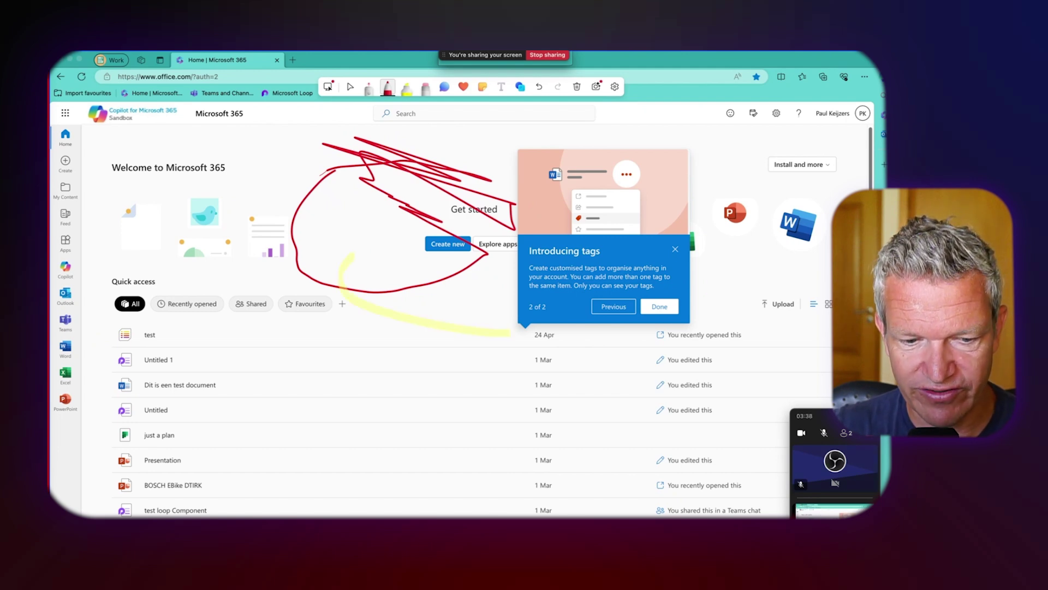
- Add yellow highlighter loops and strokes across the Get started area and the Introducing tags card
drag(511, 331, 534, 263)
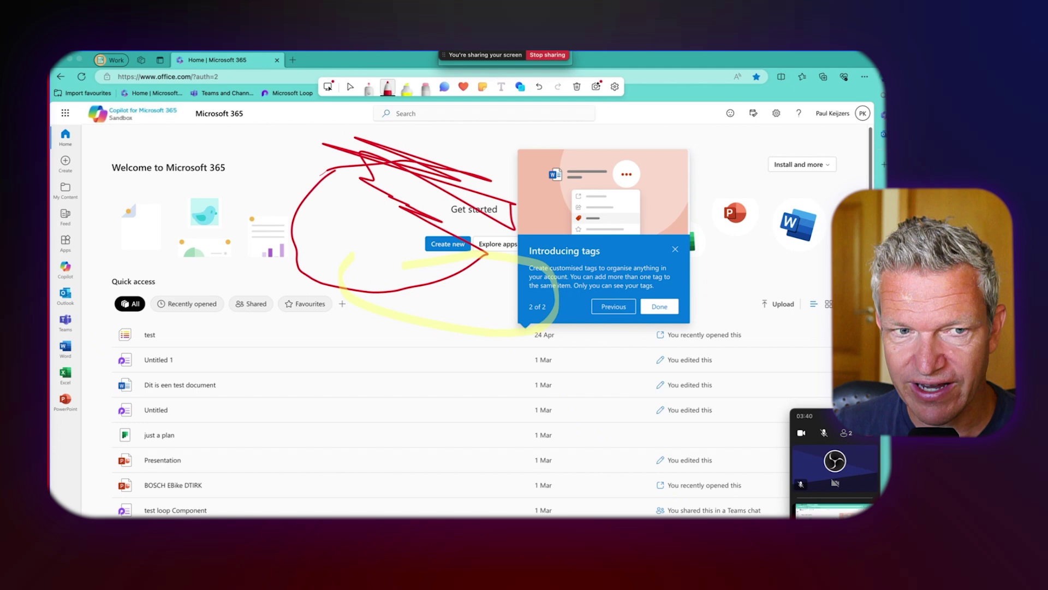
drag(555, 322, 584, 307)
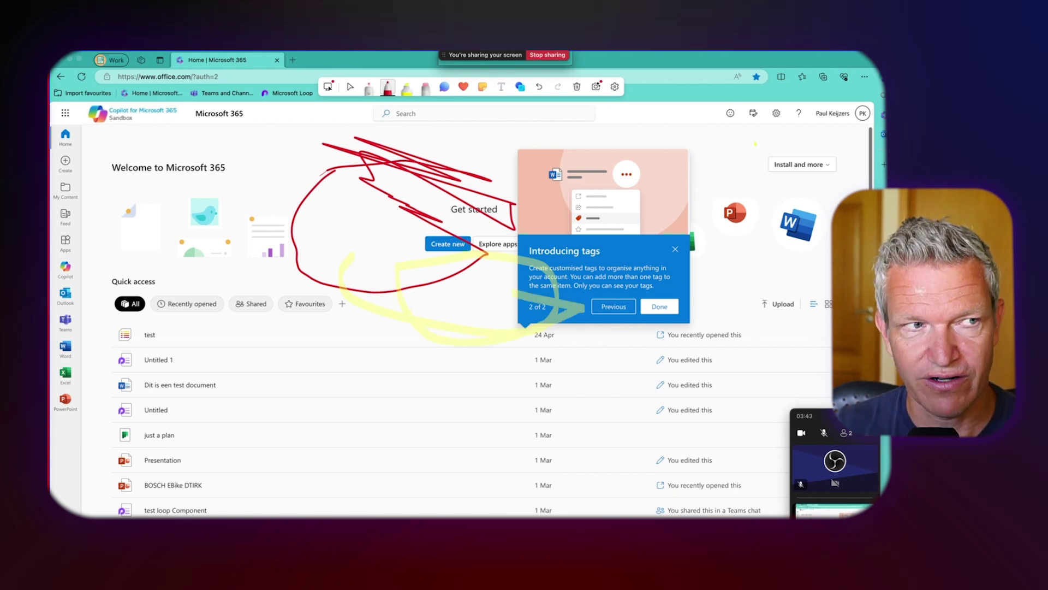
drag(322, 210, 579, 221)
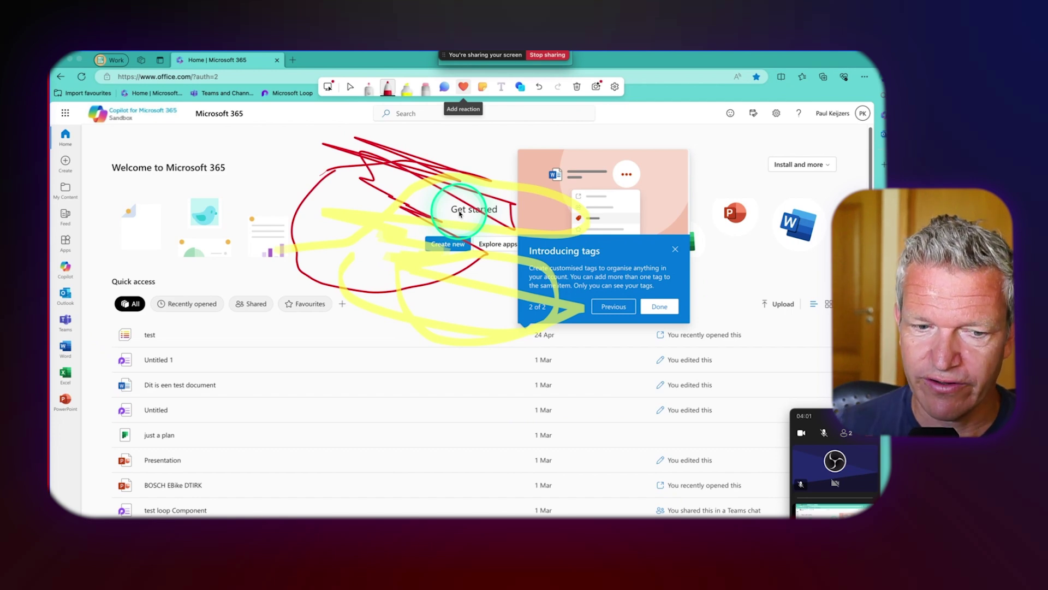
- Save a snapshot of the annotated screen to a whiteboard
click(597, 88)
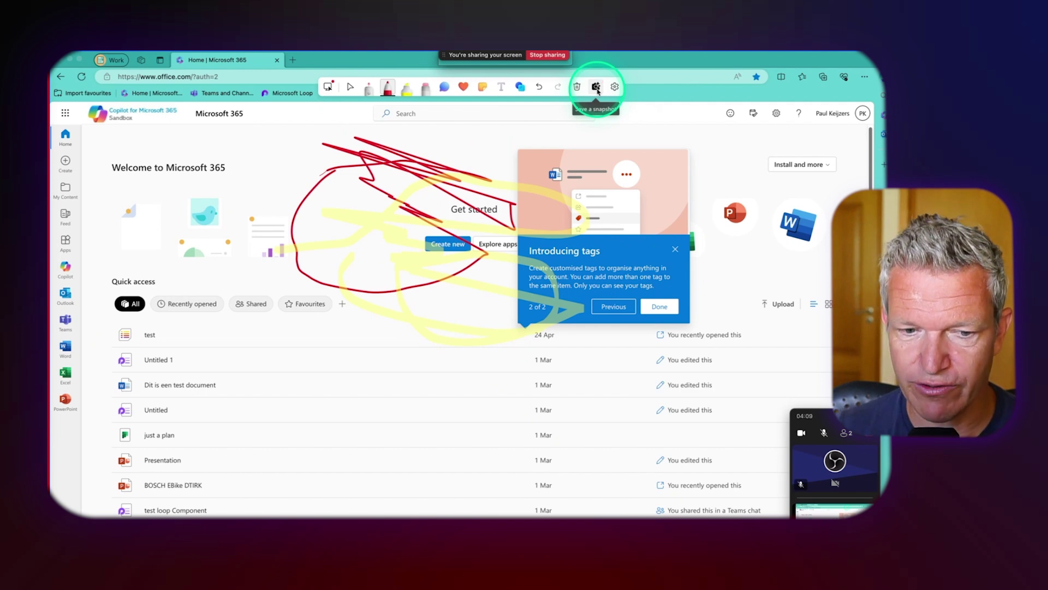
click(597, 87)
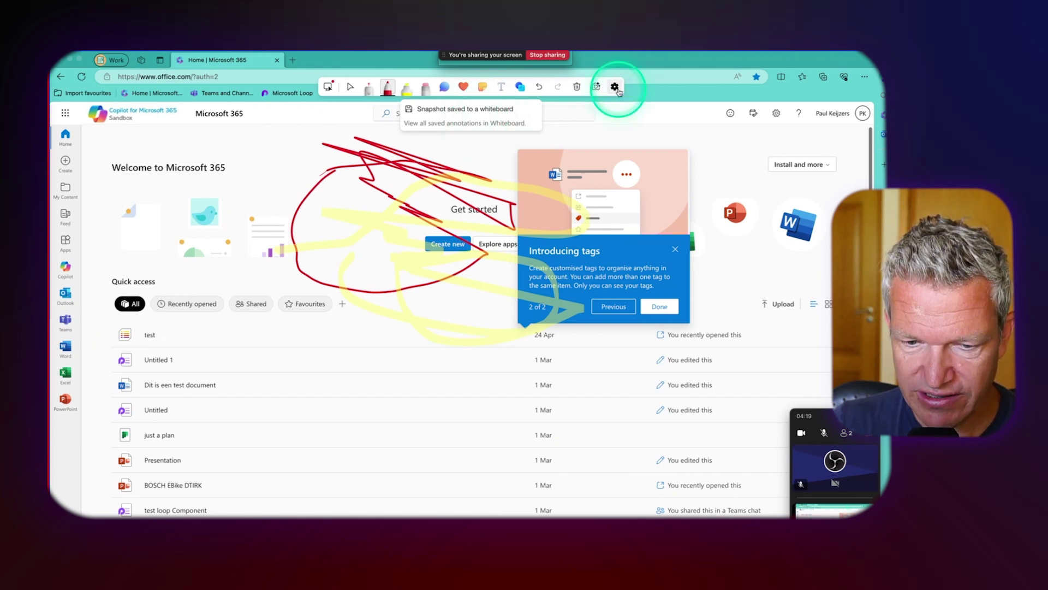
- Set the annotation permission to everyone, and turn on Collaborative cursors and Enhance inked shapes
click(615, 87)
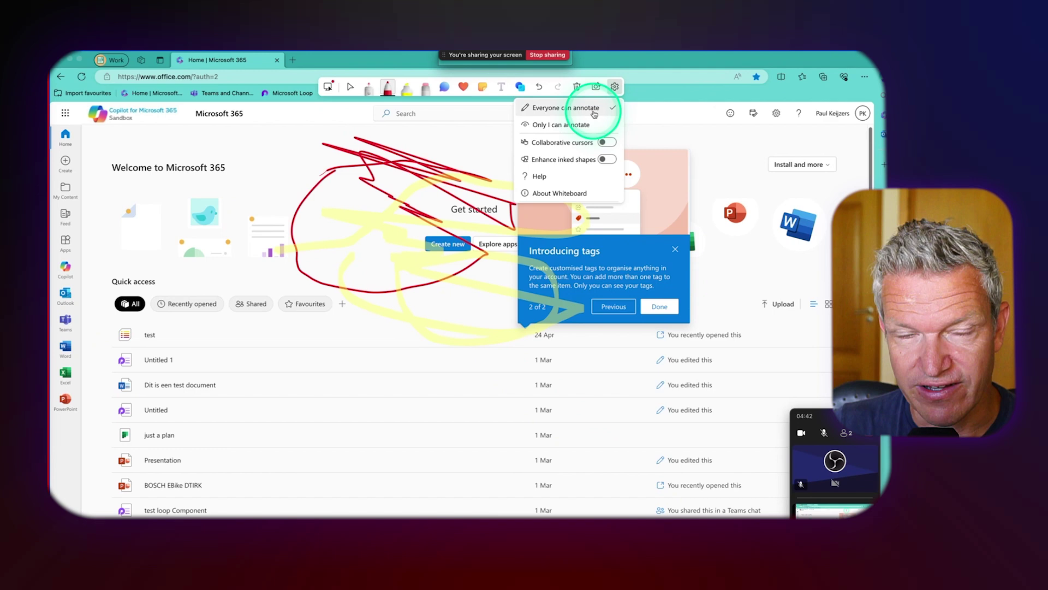
click(585, 111)
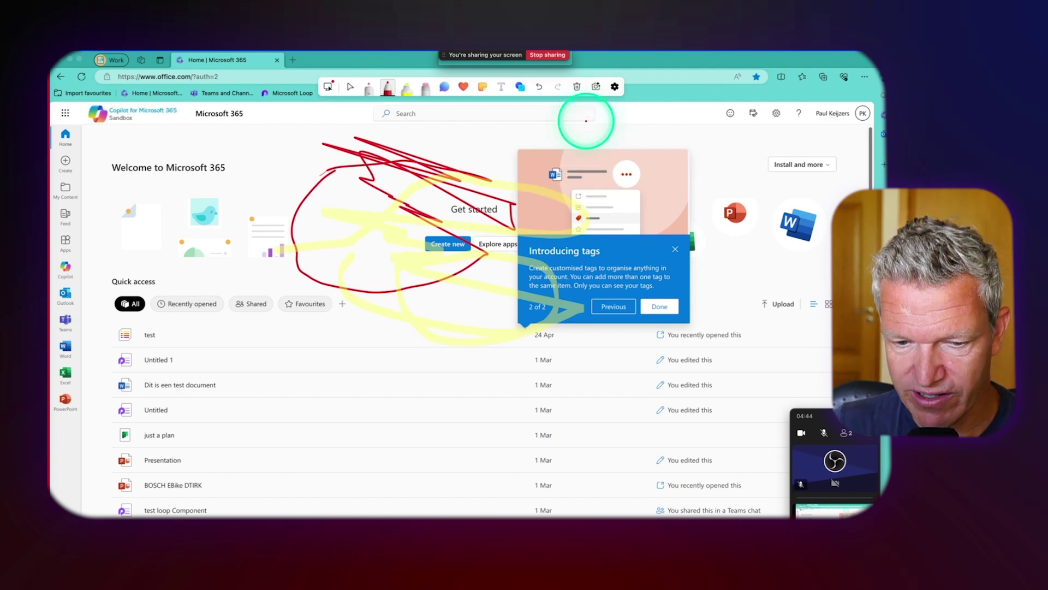
click(617, 88)
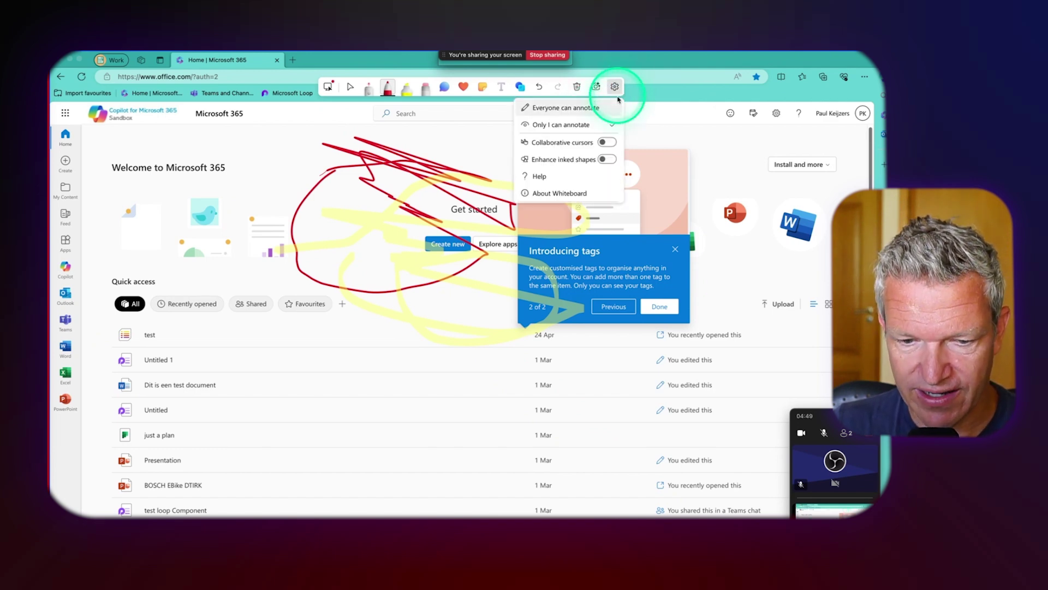
click(607, 143)
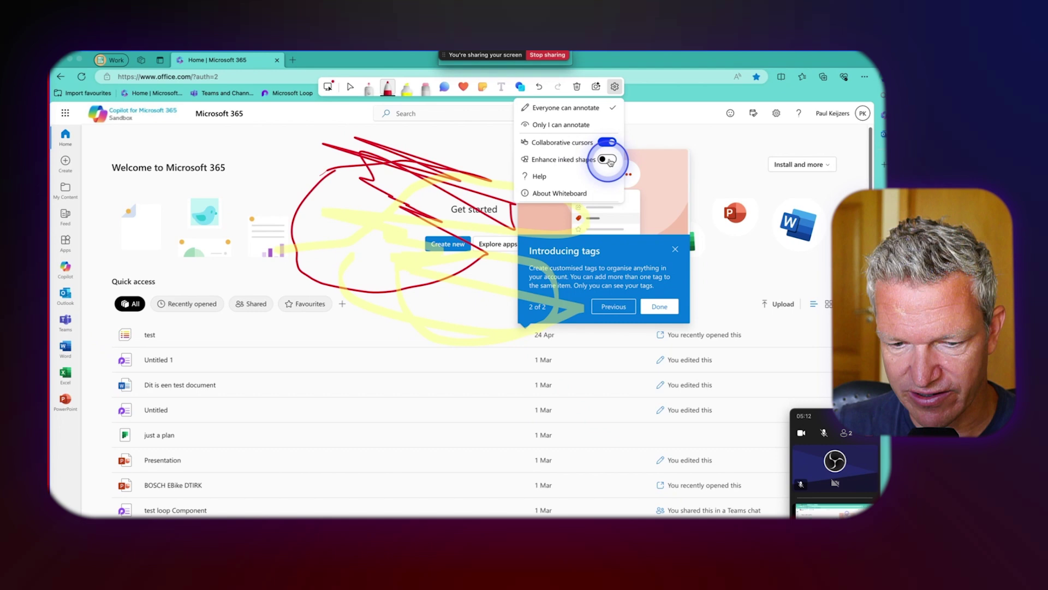
click(608, 160)
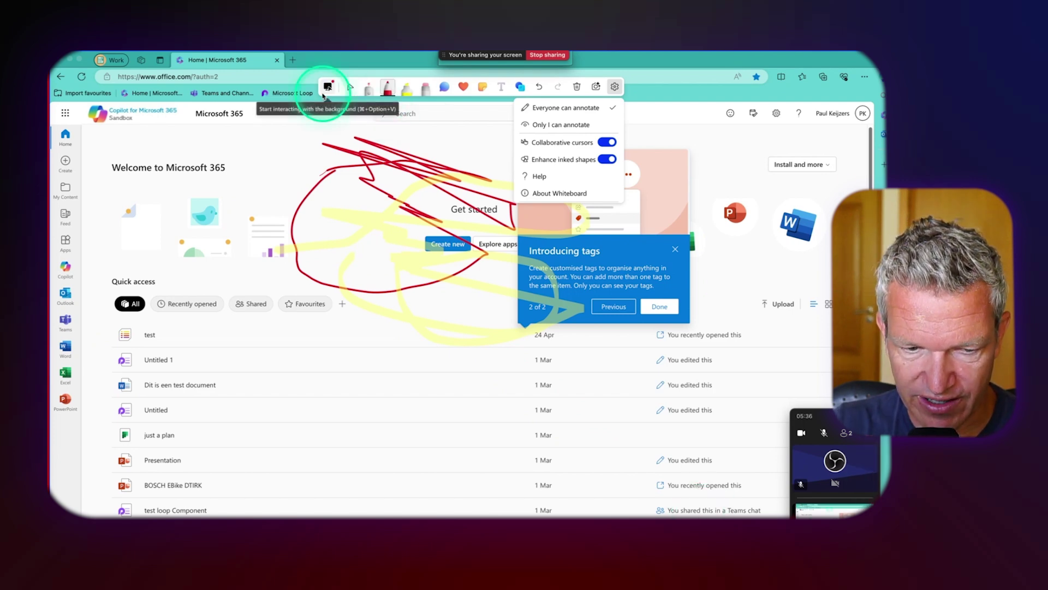
- Switch to interacting with the background so the annotations are hidden, and return to the annotation view
click(326, 89)
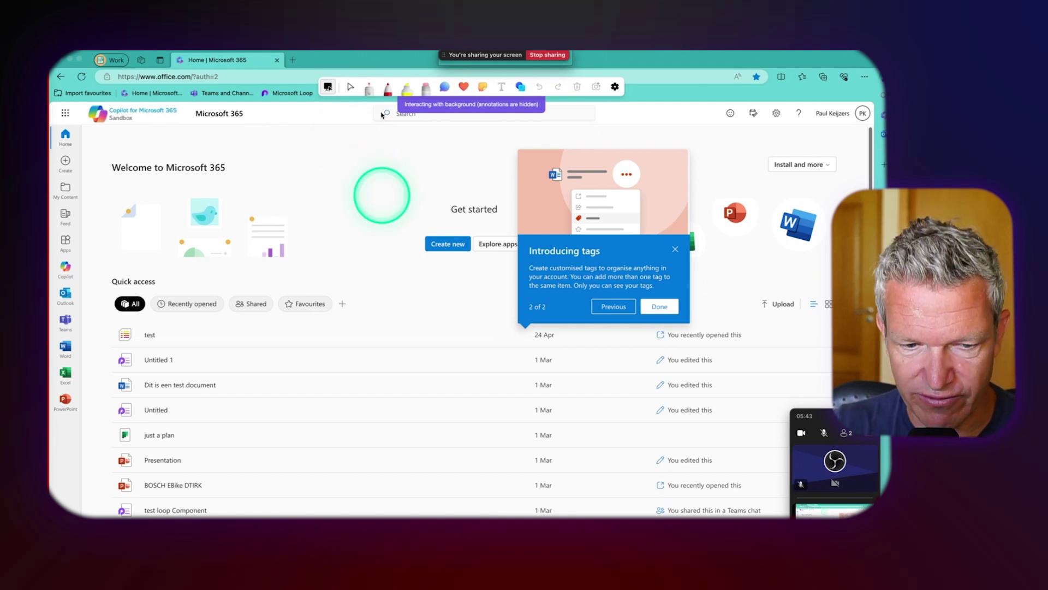
click(613, 88)
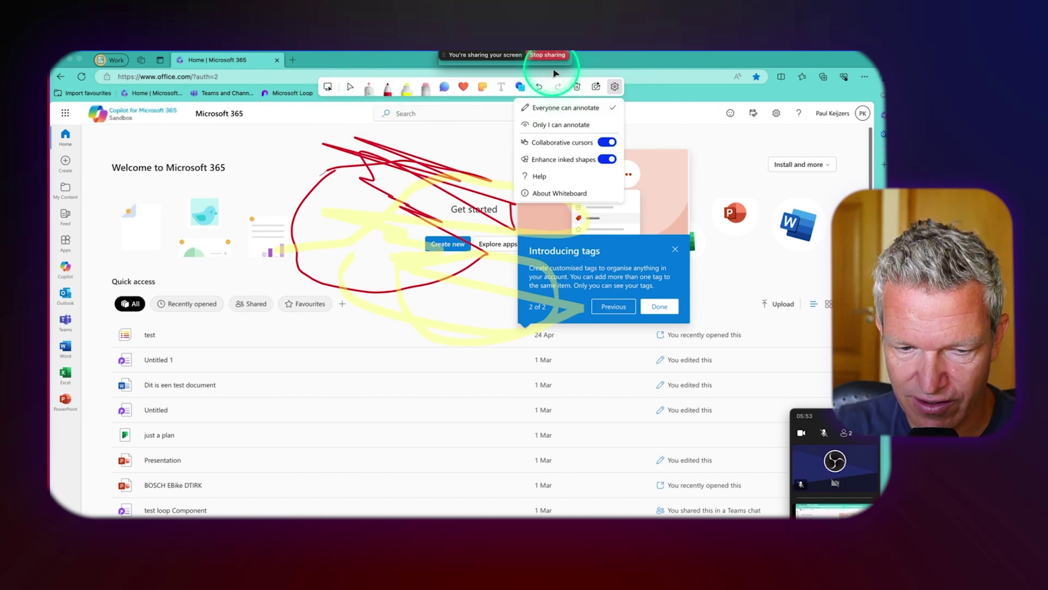
- Close the annotation settings and stop sharing the screen
click(546, 55)
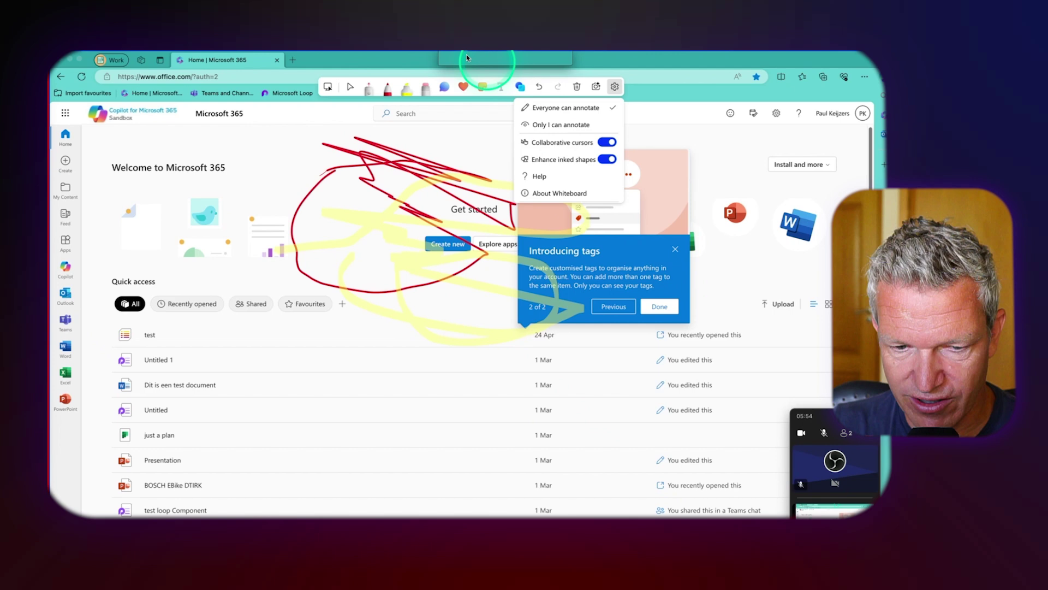
key(Escape)
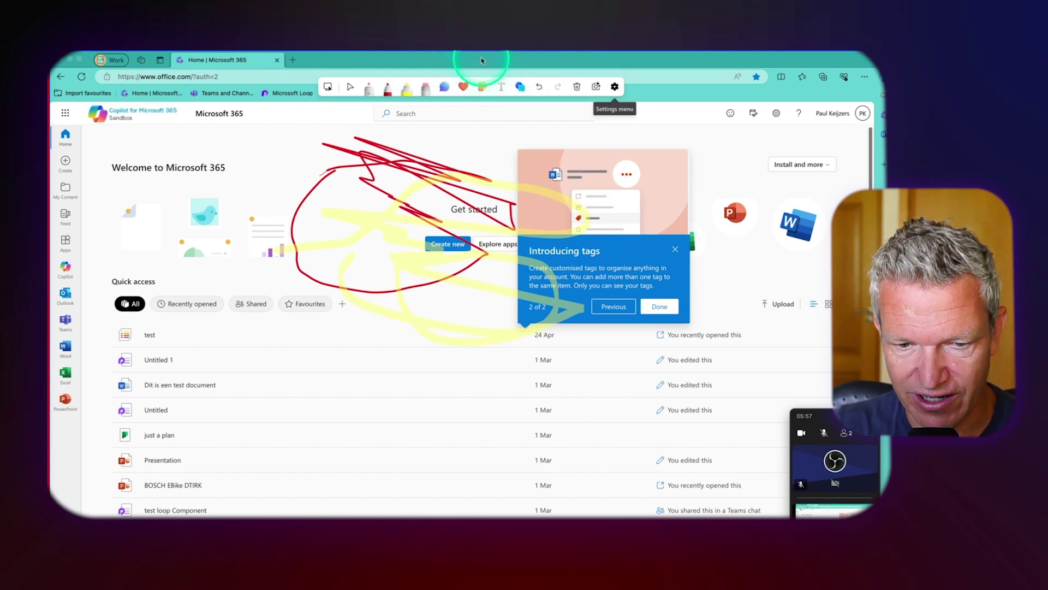
mouse_move(481, 57)
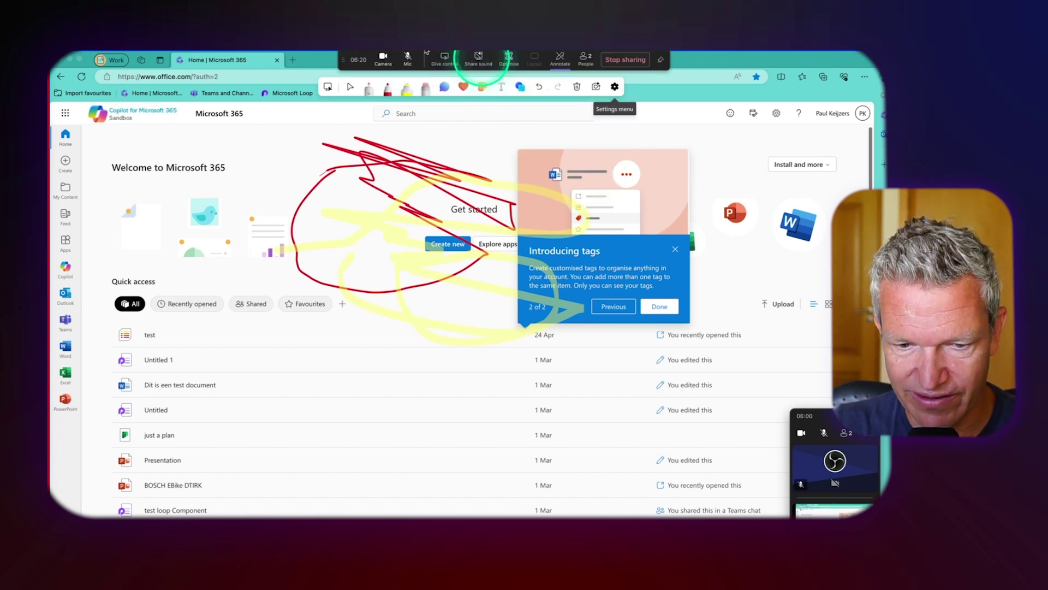
click(607, 61)
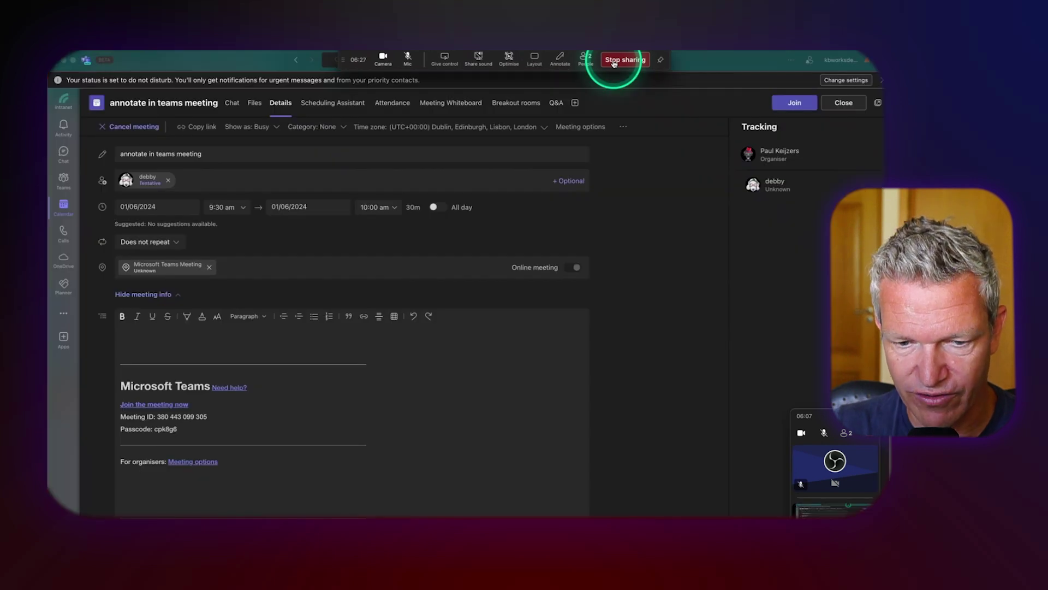
click(614, 61)
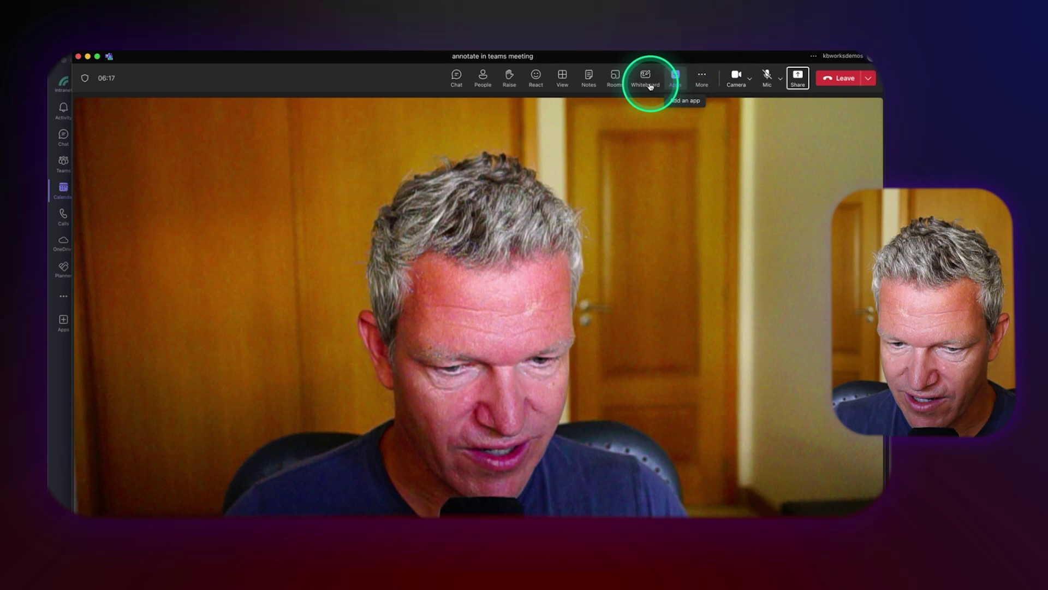
- Start a new Whiteboard session with the saved "Annotations - annotate in teams meeting" board, and leave the meeting after viewing the snapshot
click(647, 85)
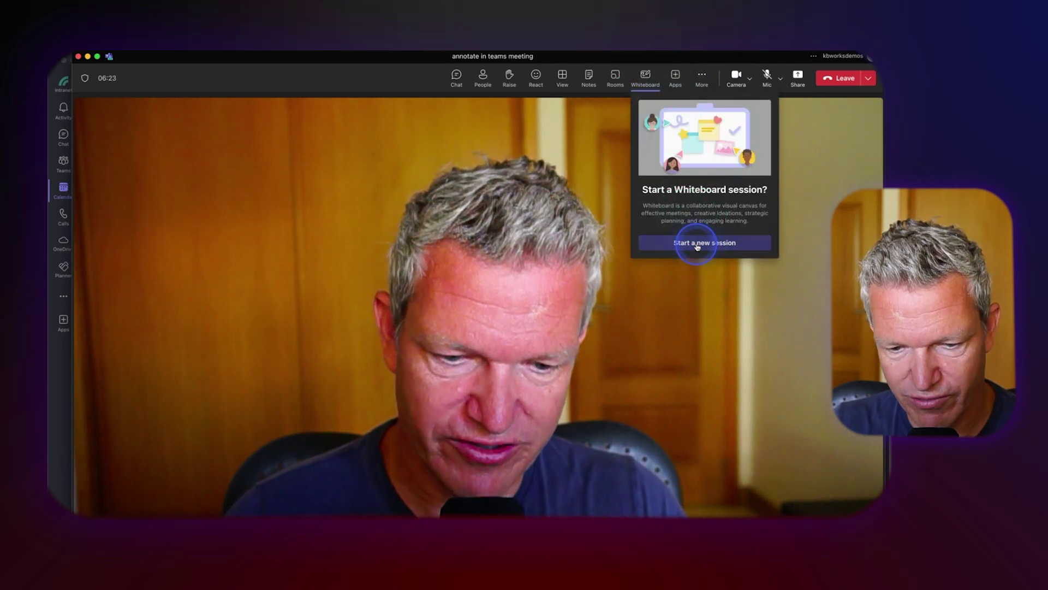
click(695, 242)
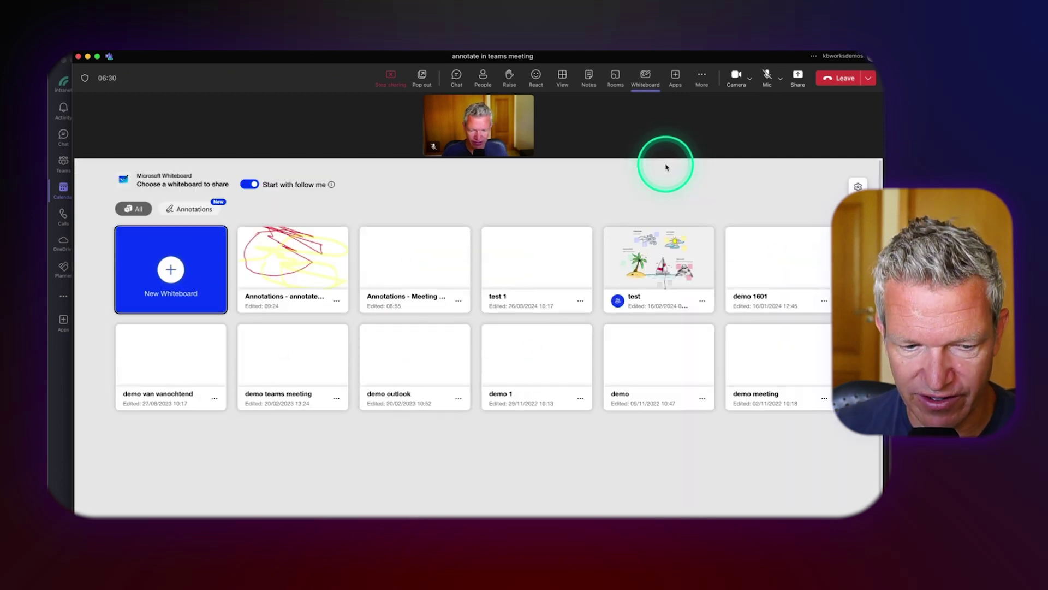
click(337, 250)
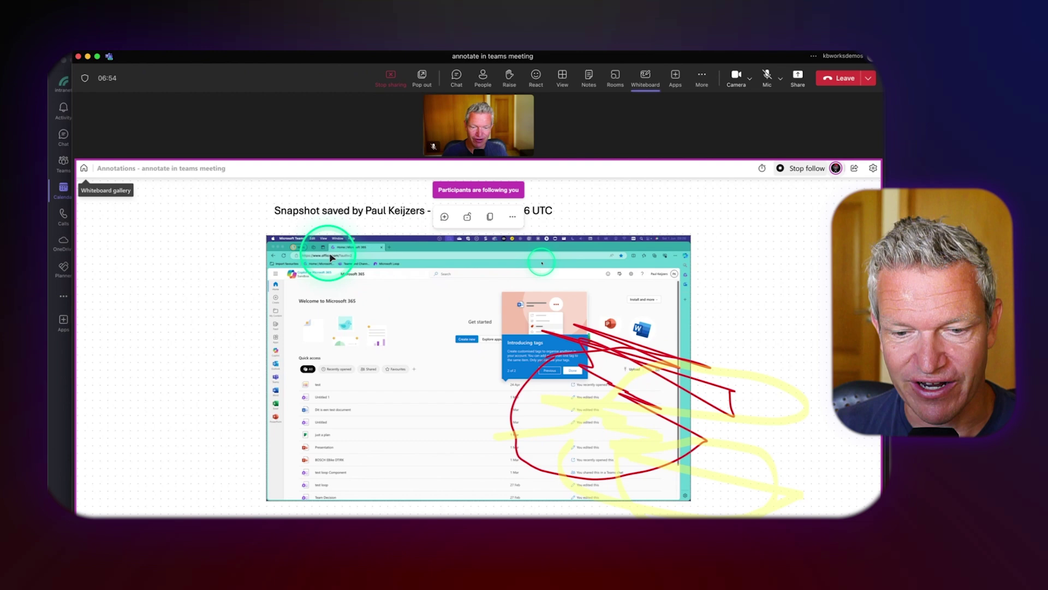
key(super+shift+h)
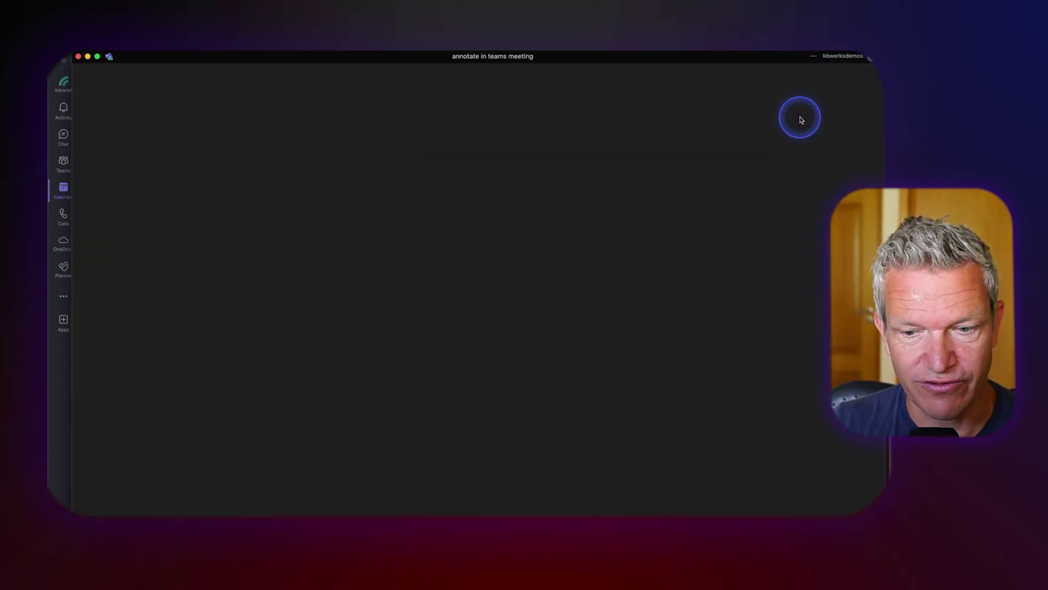